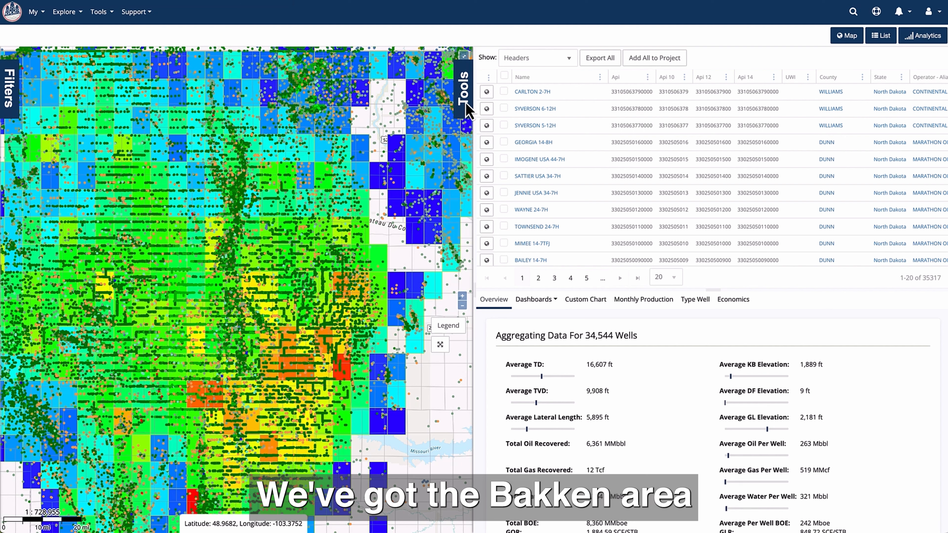
- Add a Drawing Layer overlay to the map with the name "Working Bakken Layer", keeping its default colours, line size and opacity
left_click(464, 93)
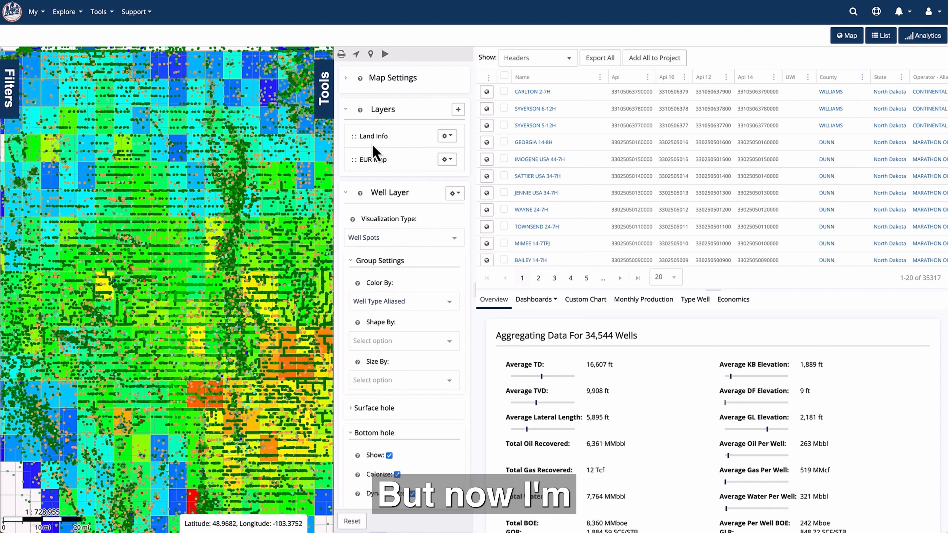
left_click(459, 110)
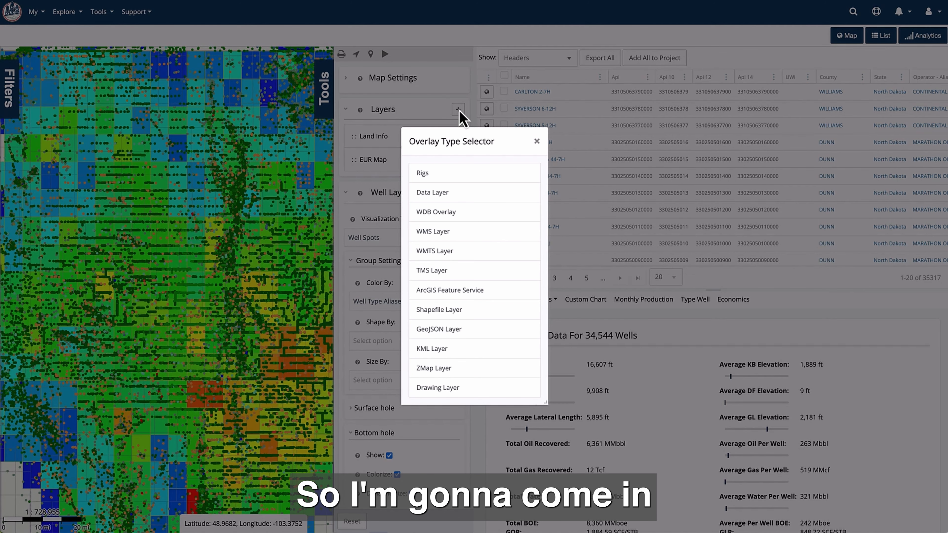
left_click(458, 391)
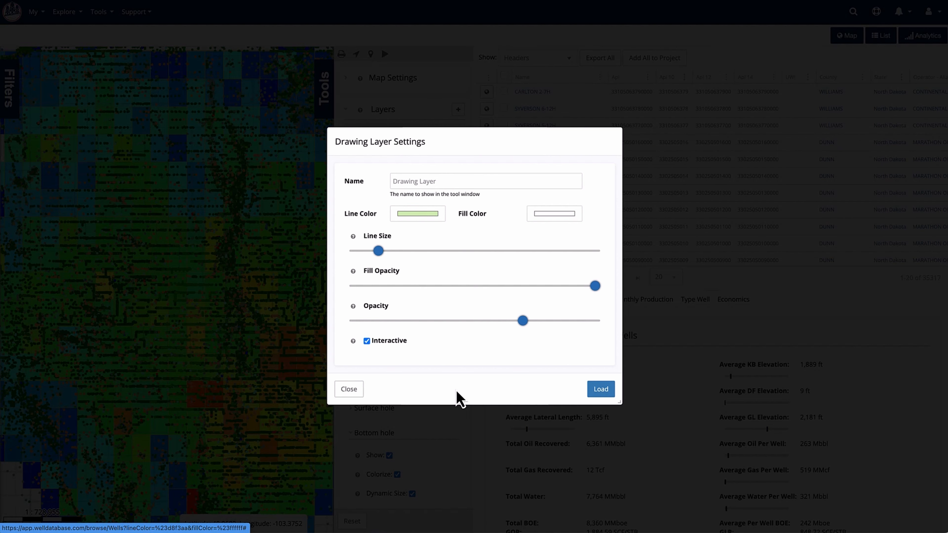
left_click(447, 181)
left_click_drag(446, 181, 364, 187)
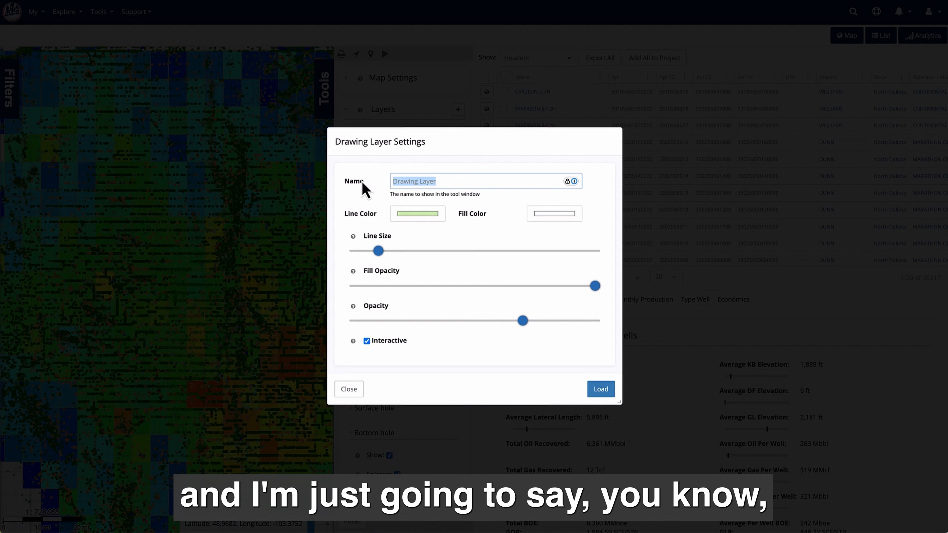
type("W")
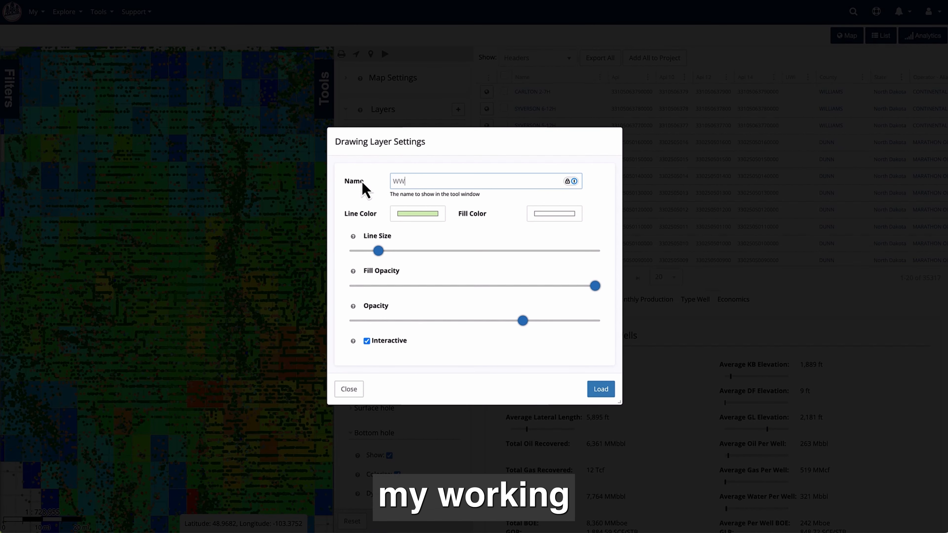
type("orking Bakk")
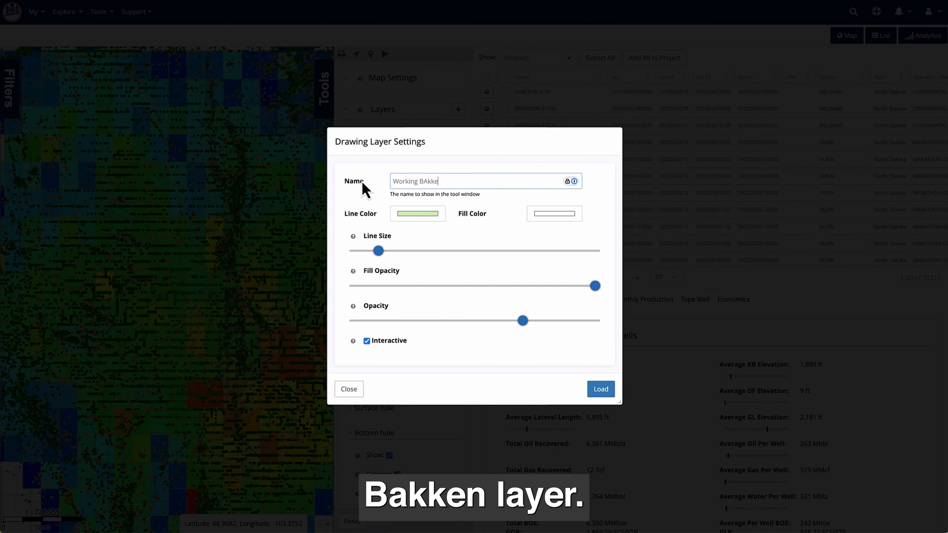
key("BackSpace")
key("BackSpace")
key("BackSpace")
type("akken Layer")
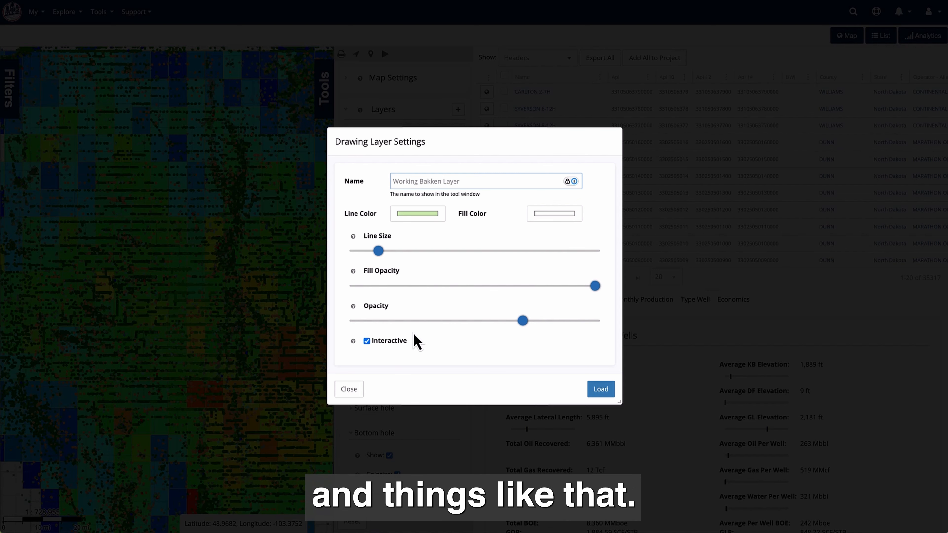
left_click(602, 390)
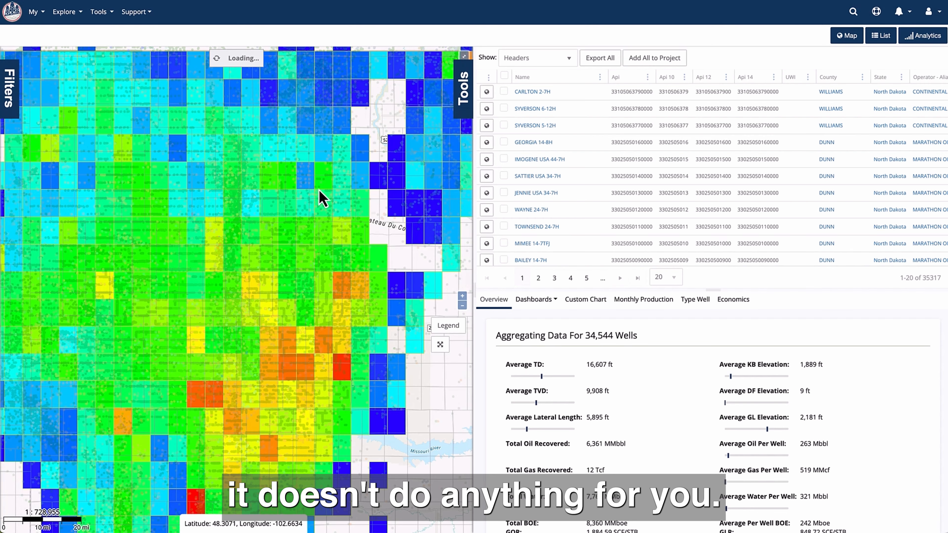
- Move the drawing layer directly above EUR Map in the layer order
left_click(464, 89)
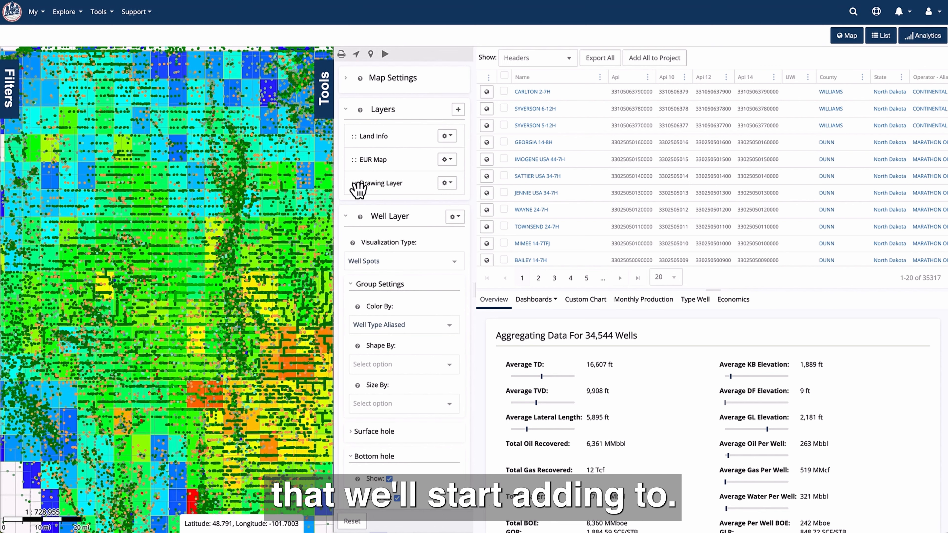
mouse_move(358, 190)
left_mouse_down()
mouse_move(357, 159)
mouse_move(359, 166)
left_mouse_up()
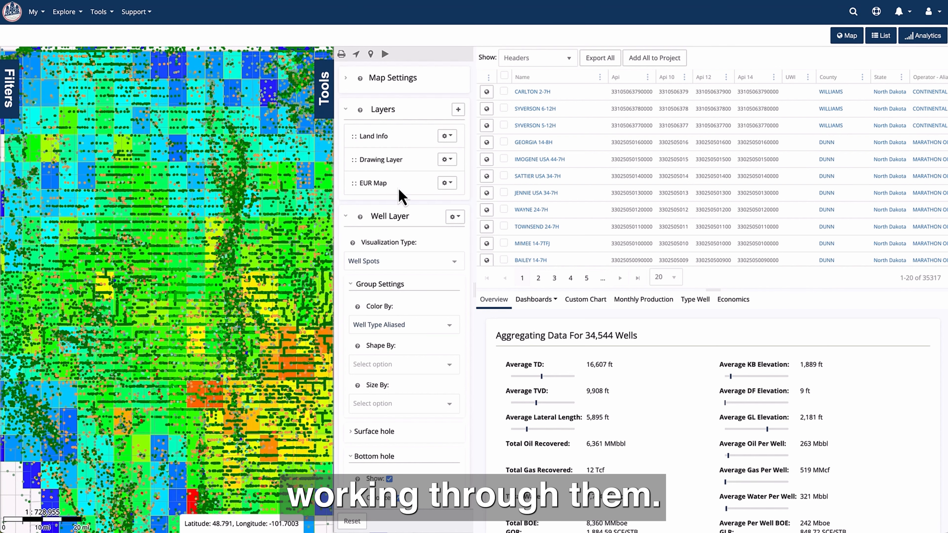
- Draw a stepped ten-corner polygon on the drawing layer around the red and orange grid cells west of the Missouri River label's northern side
left_click(450, 159)
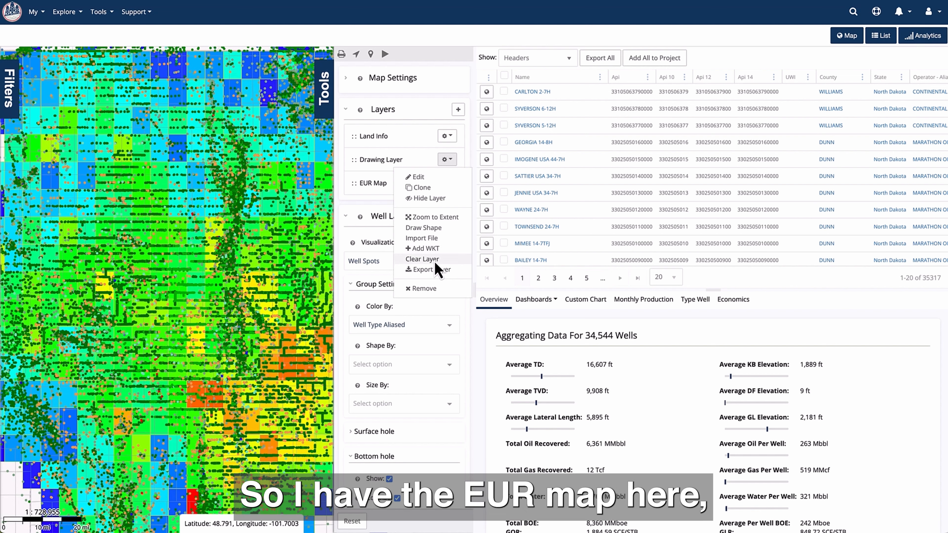
left_click(432, 229)
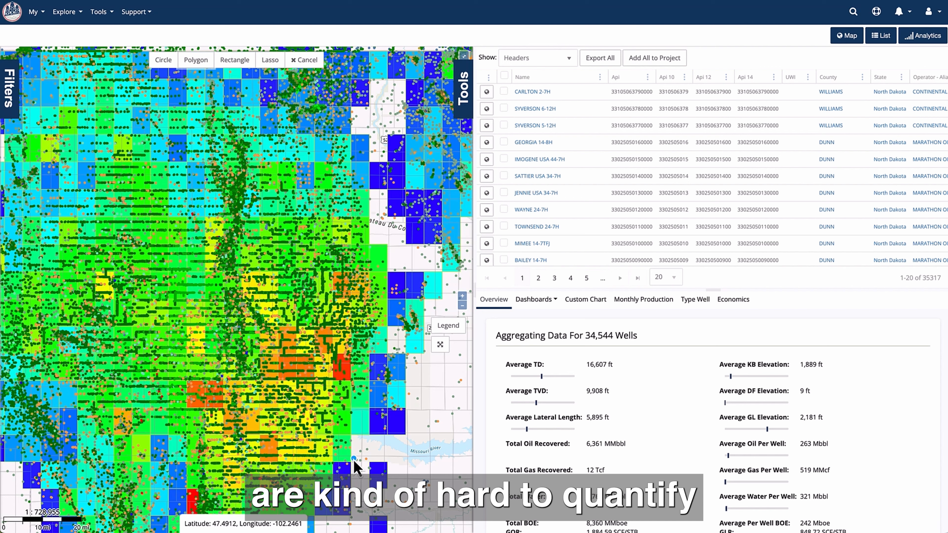
left_click(350, 382)
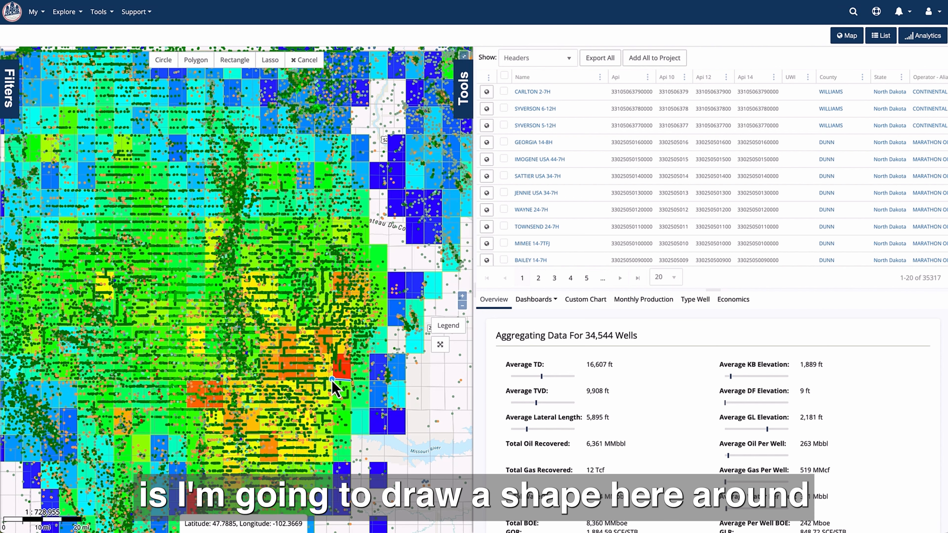
left_click(332, 379)
left_click(332, 409)
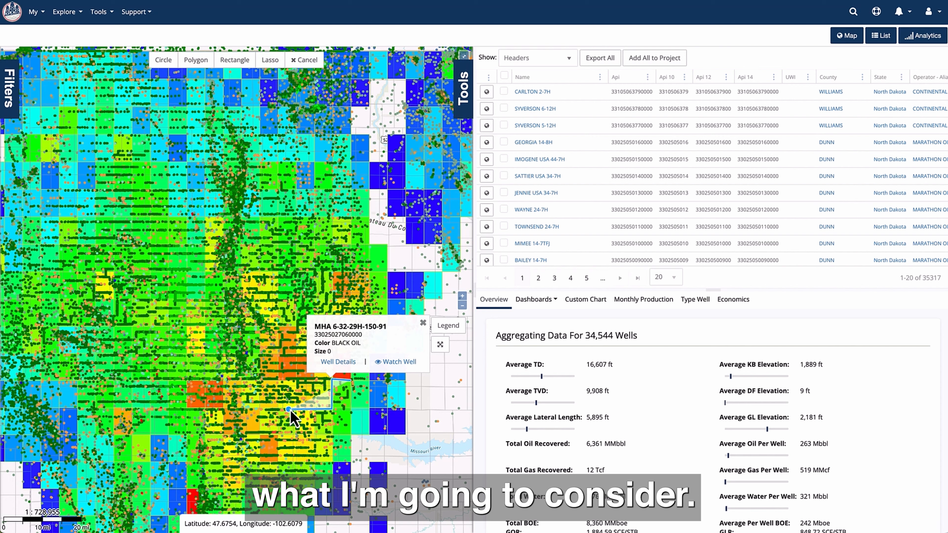
left_click(280, 408)
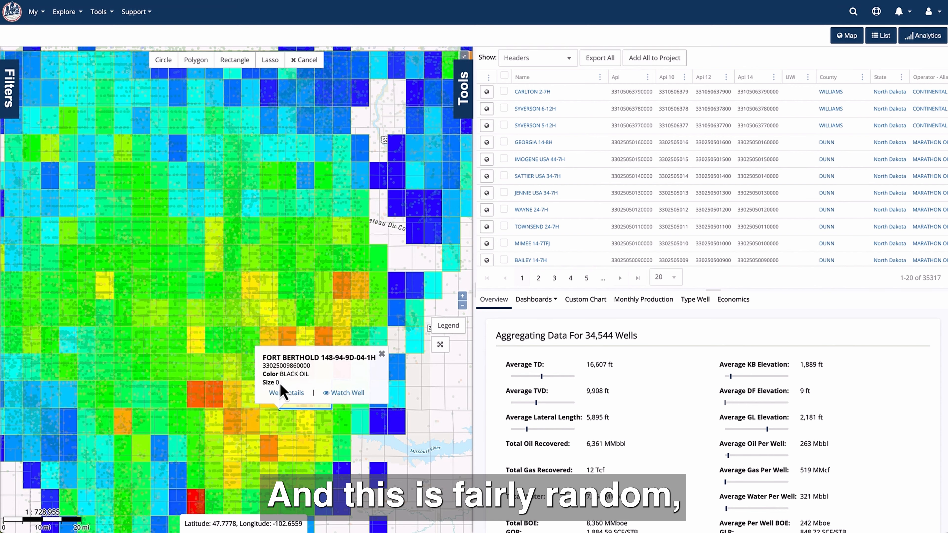
left_click(279, 325)
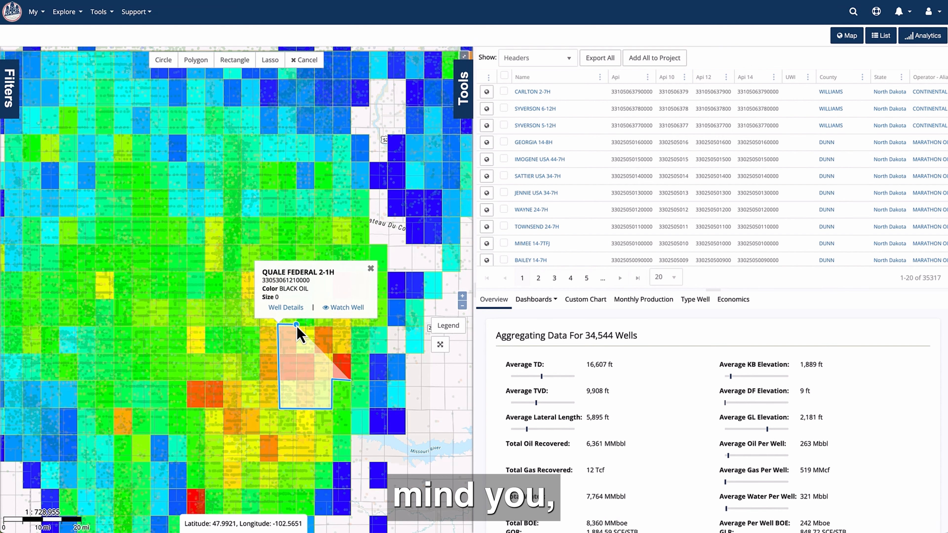
left_click(296, 325)
left_click(297, 355)
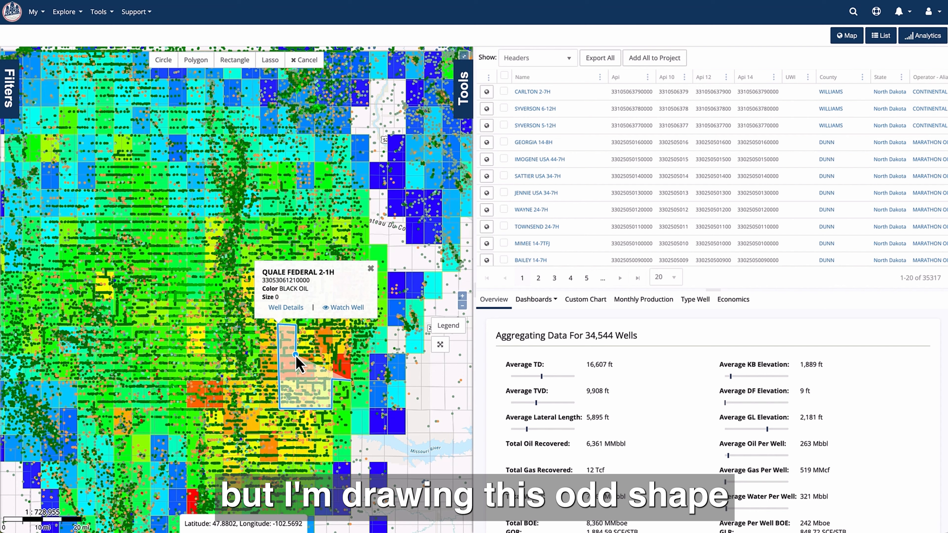
left_click(333, 354)
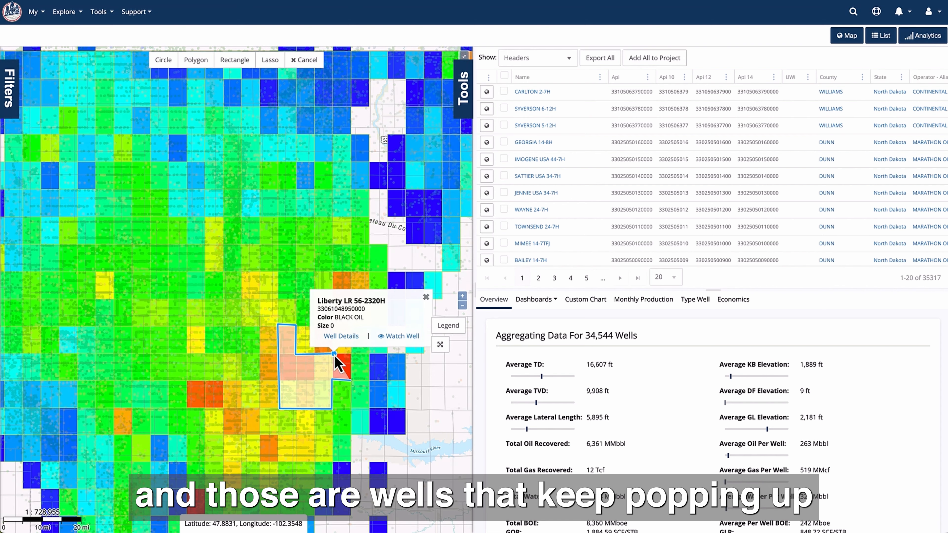
left_click(333, 274)
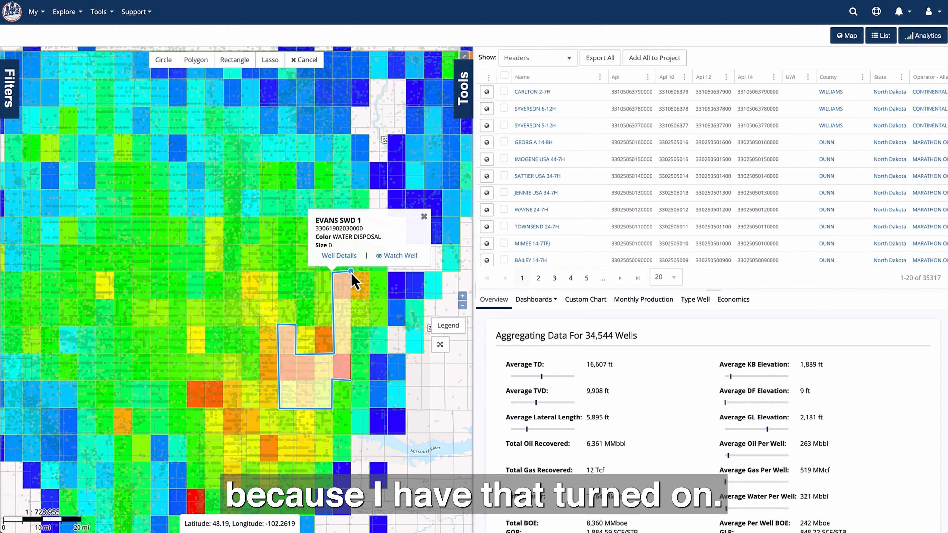
left_click(352, 272)
double_click(351, 381)
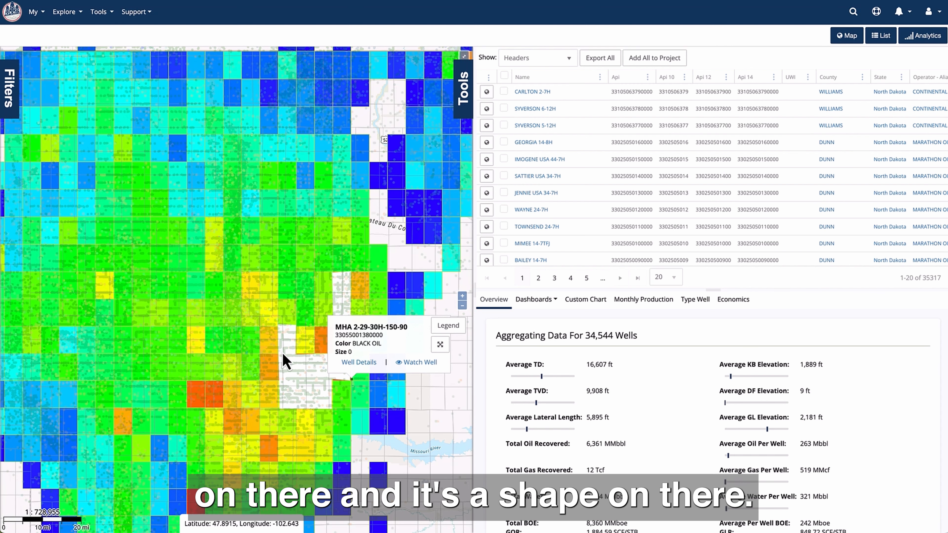
- Import the file Bakken Thickness.zip from Downloads into the drawing layer
left_click(463, 95)
left_click(453, 160)
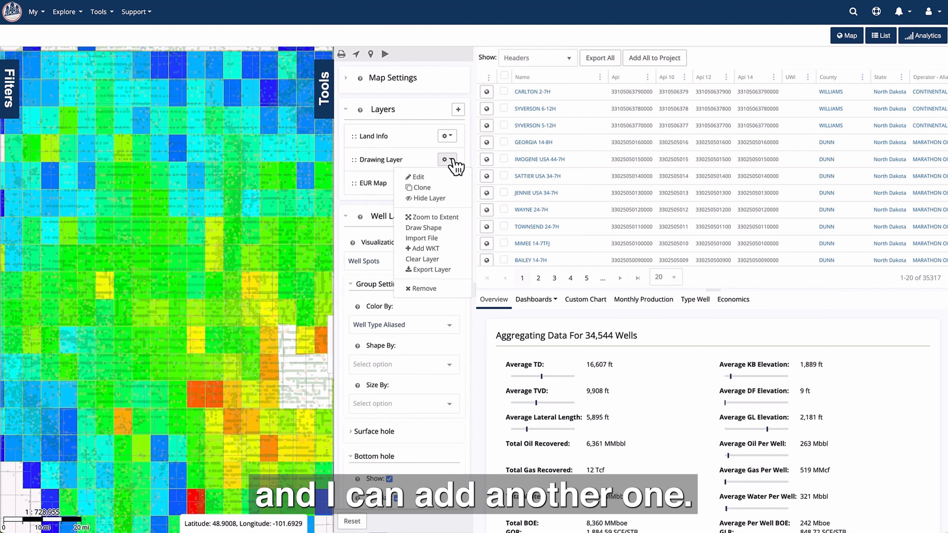
left_click(446, 238)
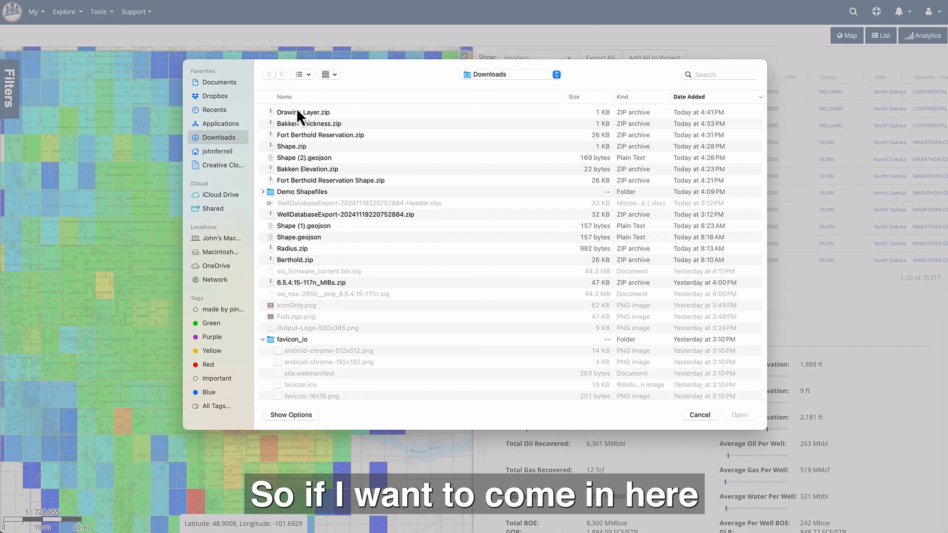
left_click(309, 126)
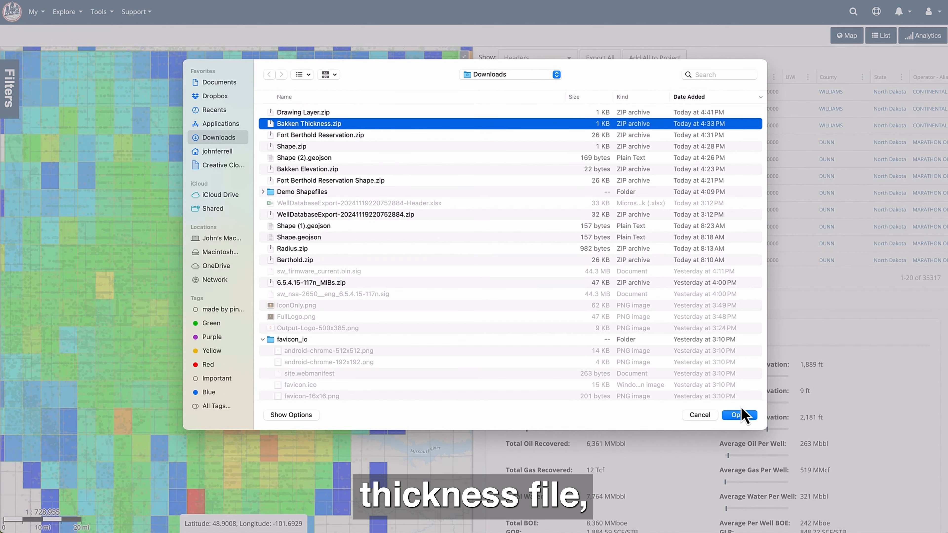
left_click(740, 415)
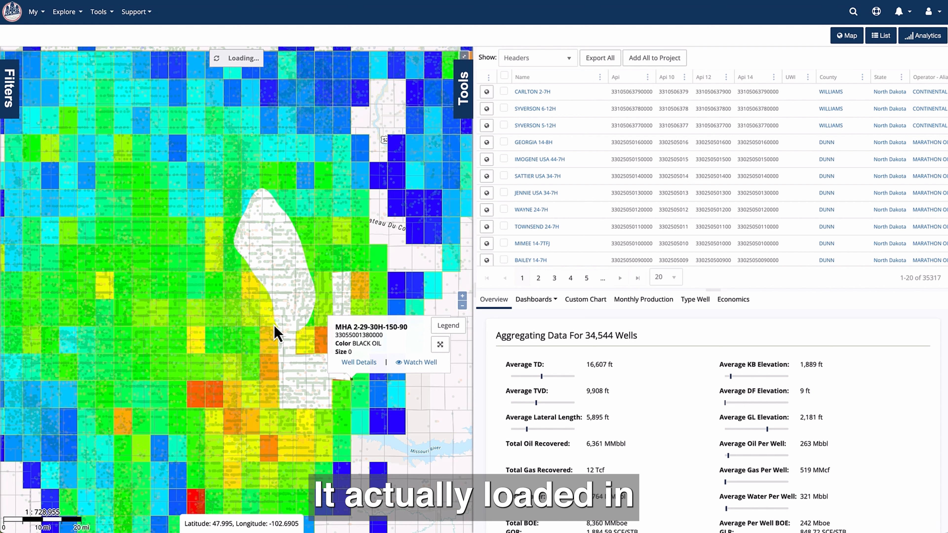
- Draw a circle on the drawing layer, centred on the red-orange grid cells west of the stepped polygon
left_click(464, 90)
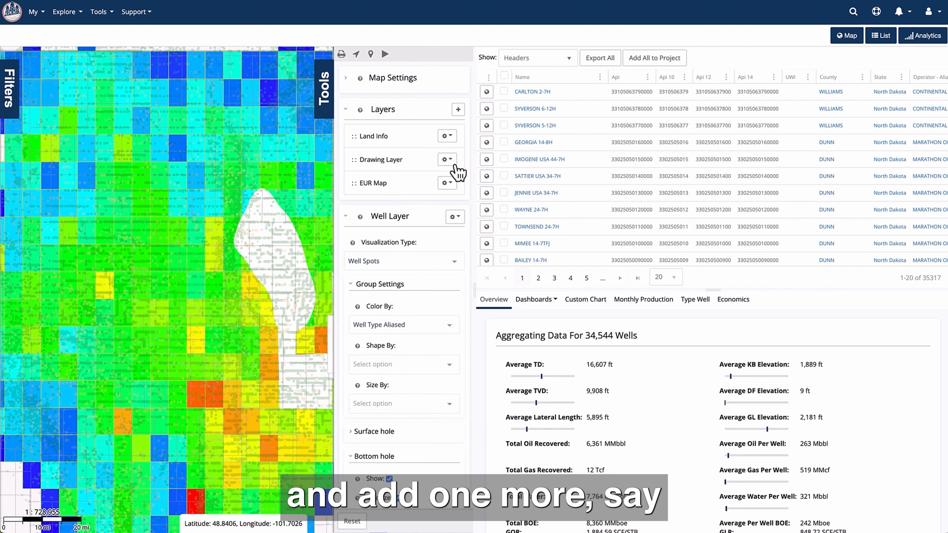
left_click(447, 160)
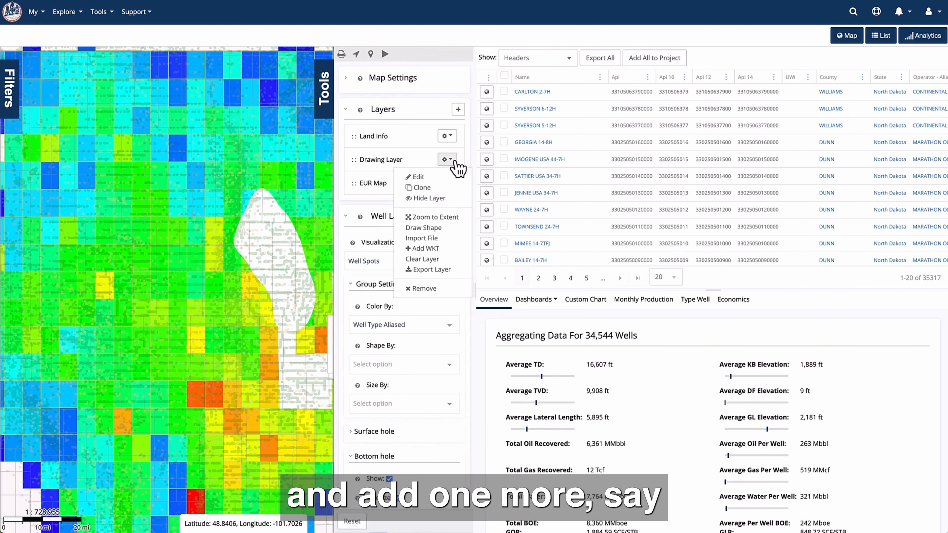
left_click(449, 231)
left_click(163, 59)
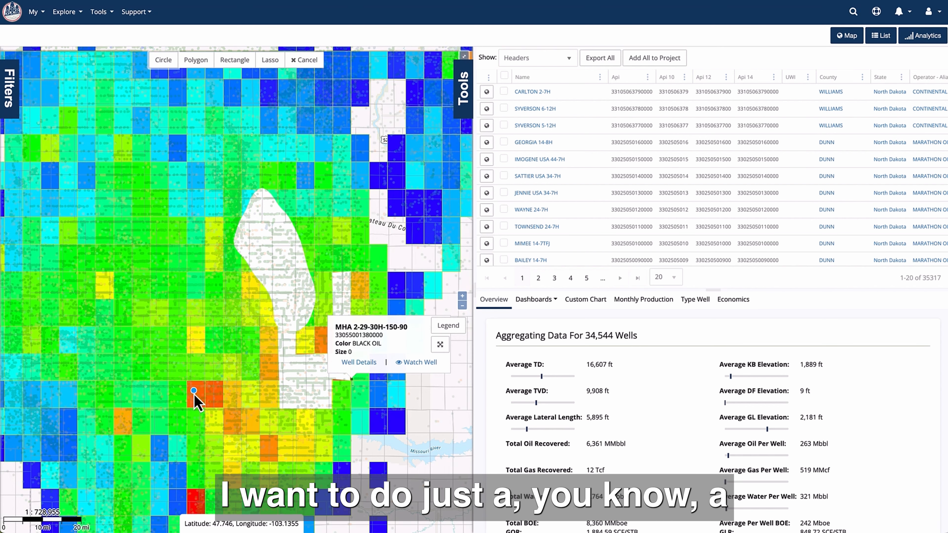
left_click_drag(194, 392, 220, 392)
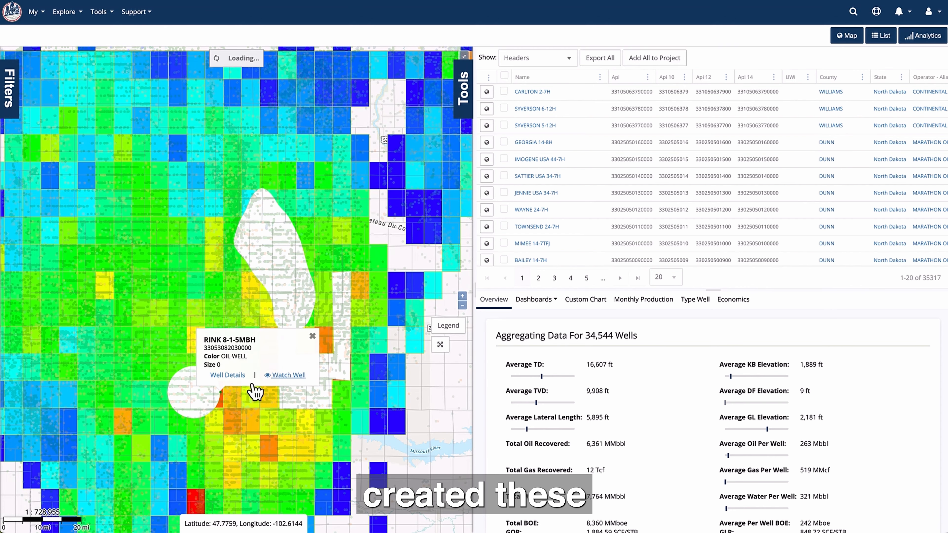
- Export the drawing layer as a Shapefile, keeping the export name Drawing Layer
left_click(465, 105)
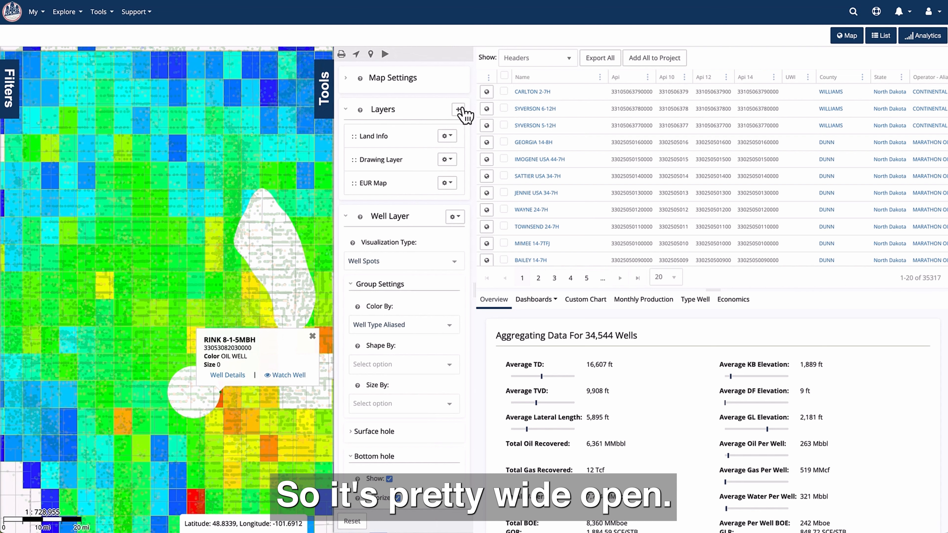
left_click(450, 160)
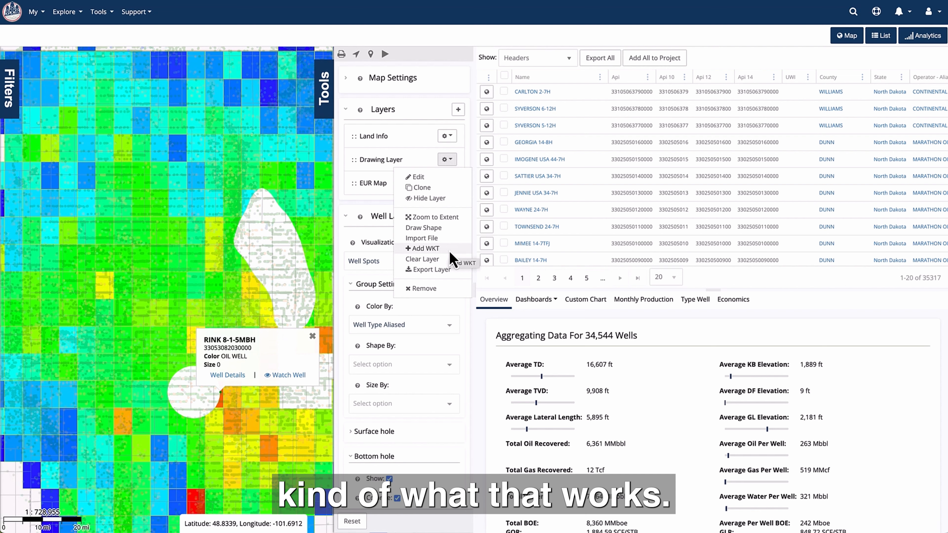
left_click(443, 272)
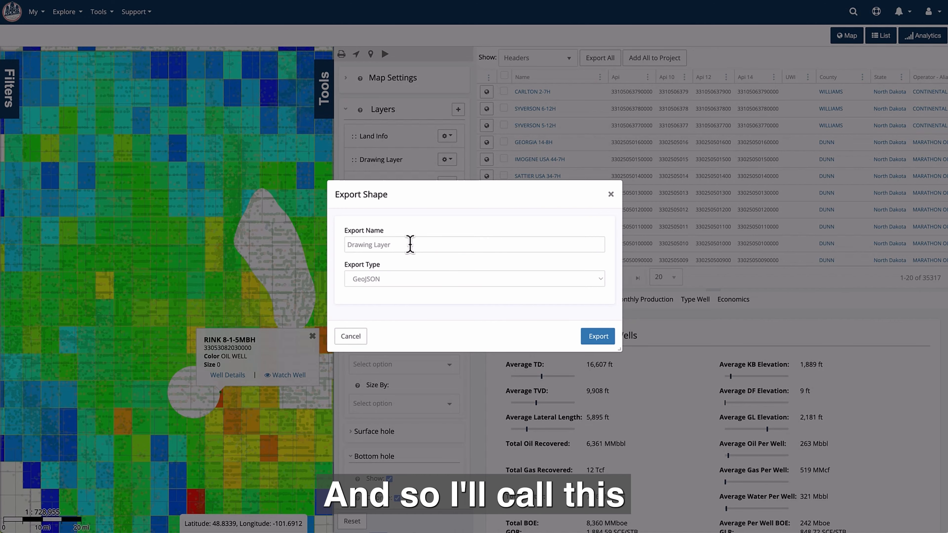
left_click(417, 279)
left_click(415, 299)
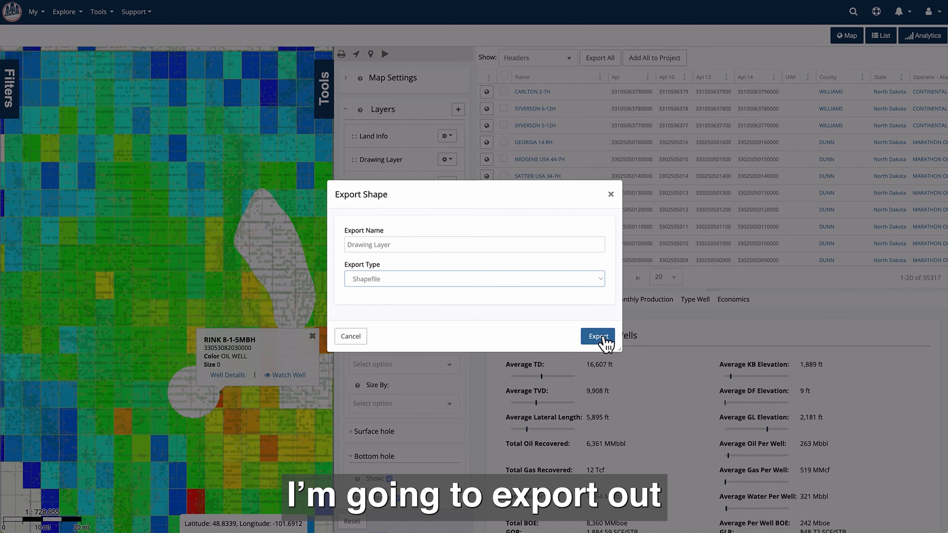
left_click(598, 336)
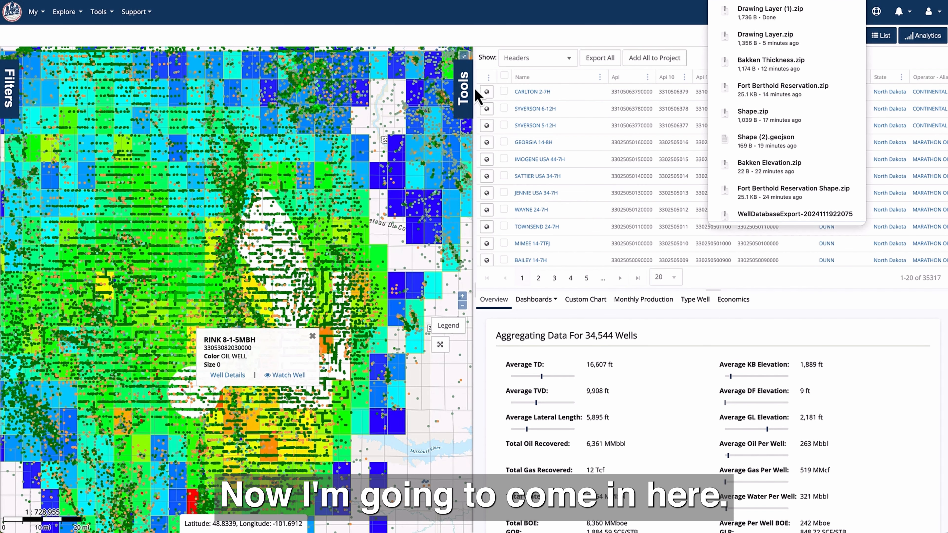
- Hide the existing Drawing Layer on the map
left_click(463, 88)
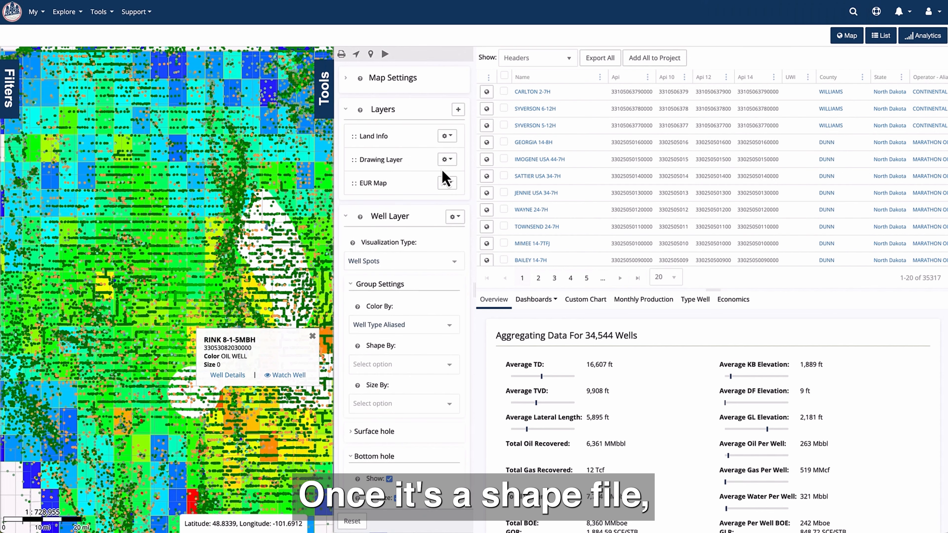
left_click(447, 160)
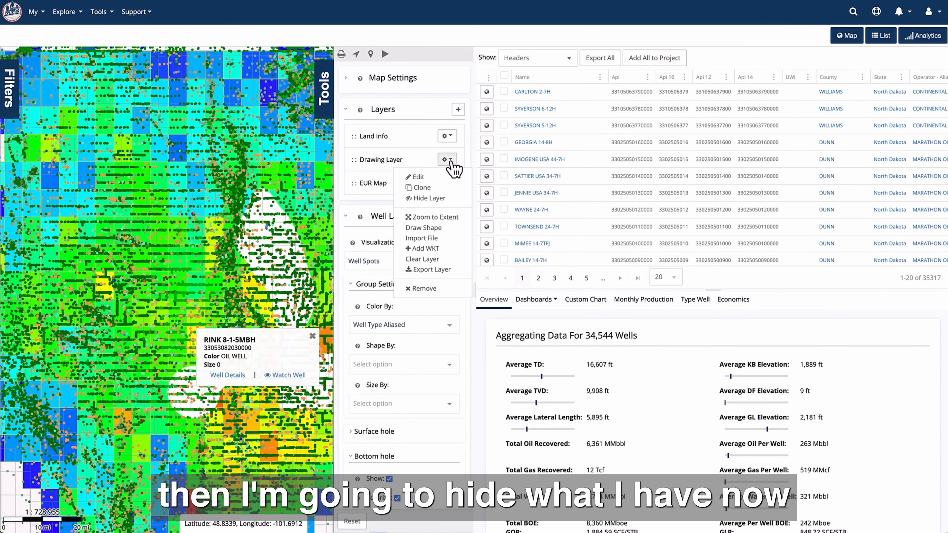
left_click(450, 198)
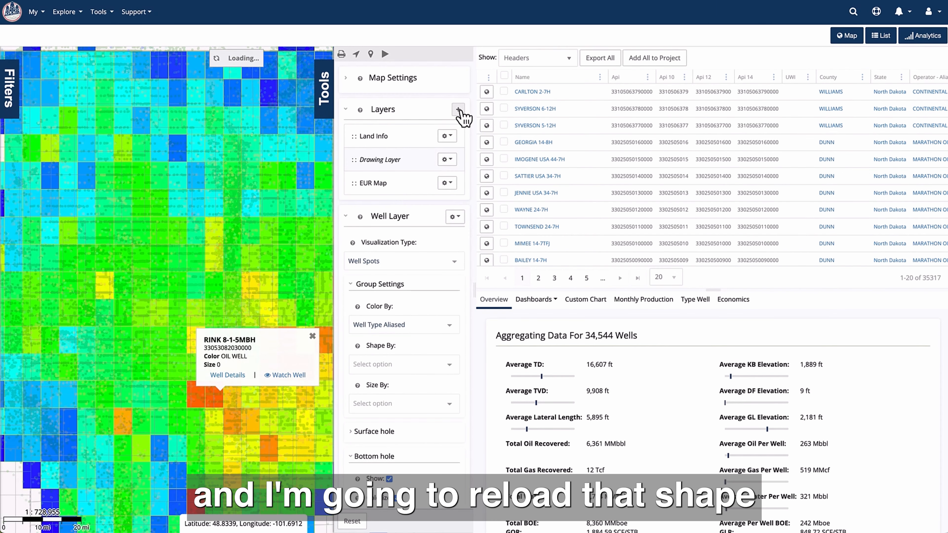
- Add a Shapefile Layer from Drawing Layer (1).zip in Downloads, keeping the default colours and fill opacity
left_click(459, 110)
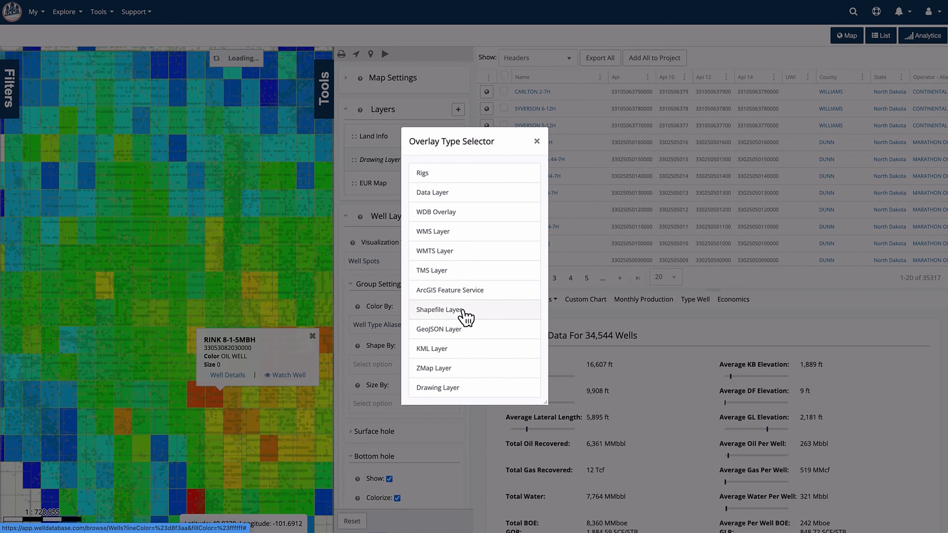
left_click(466, 318)
left_click(413, 233)
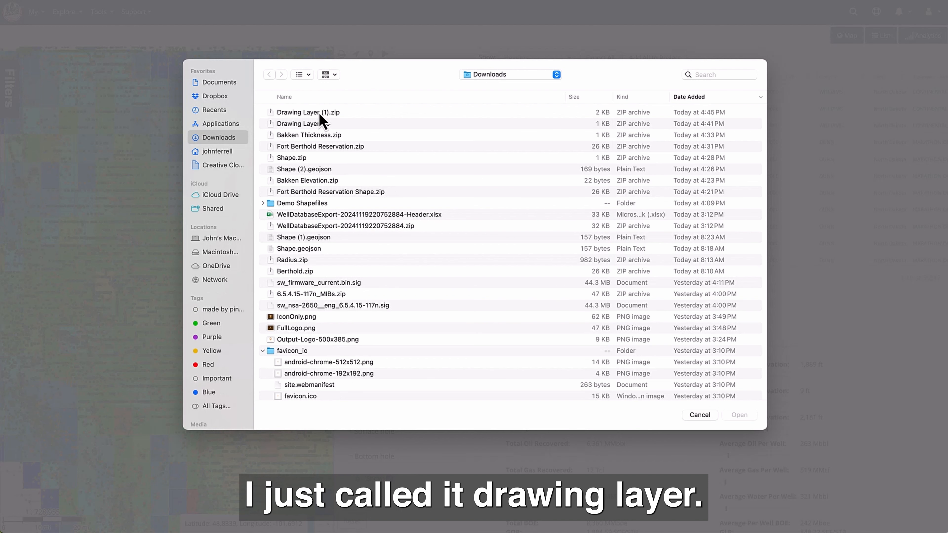
left_click(319, 115)
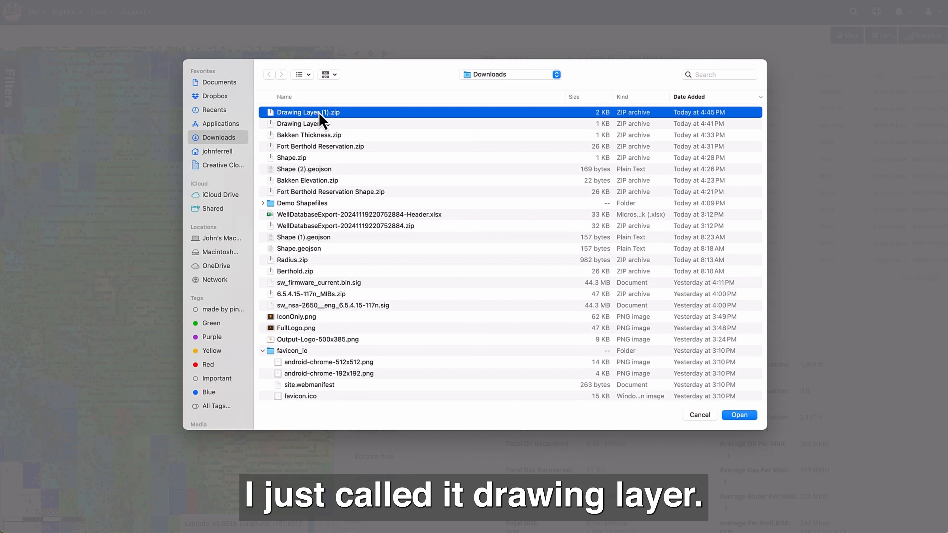
left_click(741, 415)
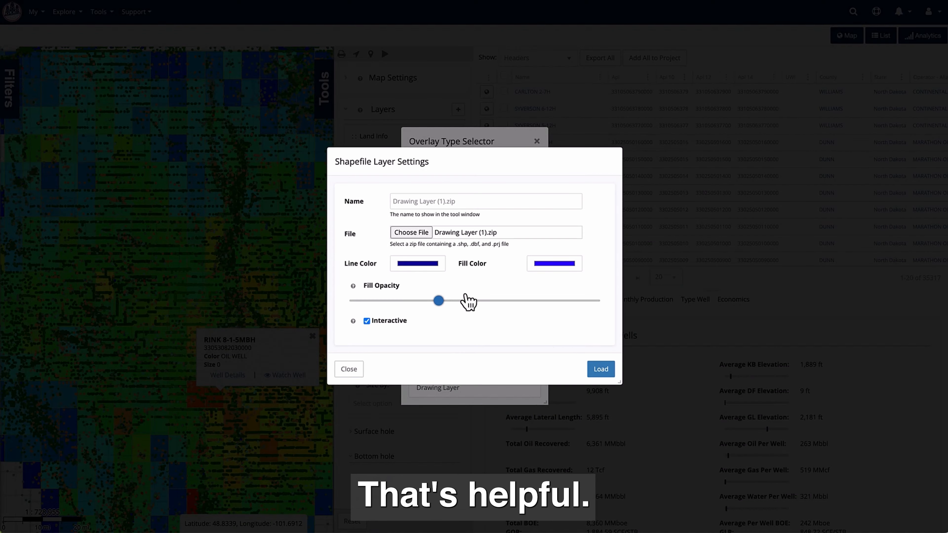
left_click(605, 372)
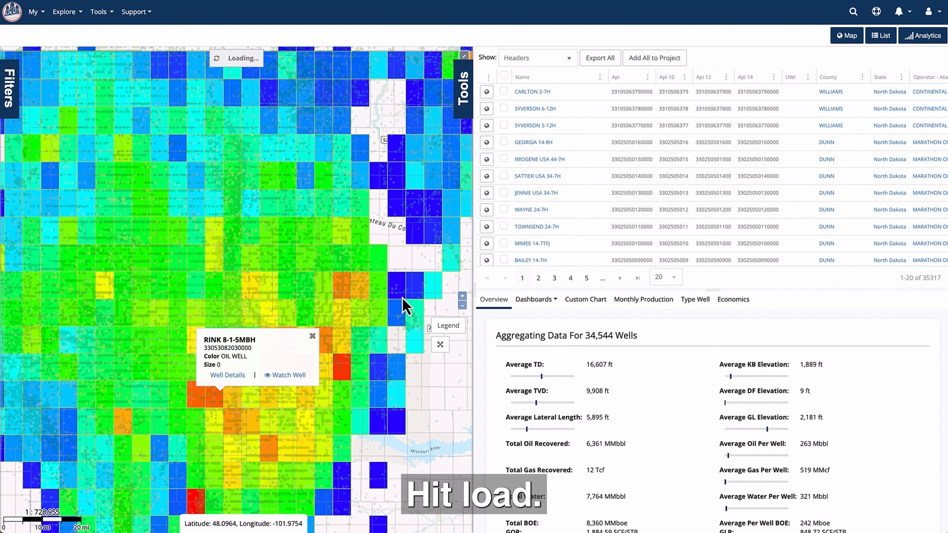
- Dismiss the RINK 8-1-5MBH well popup and move the new shapefile layer above EUR Map in the layer order
left_click(313, 336)
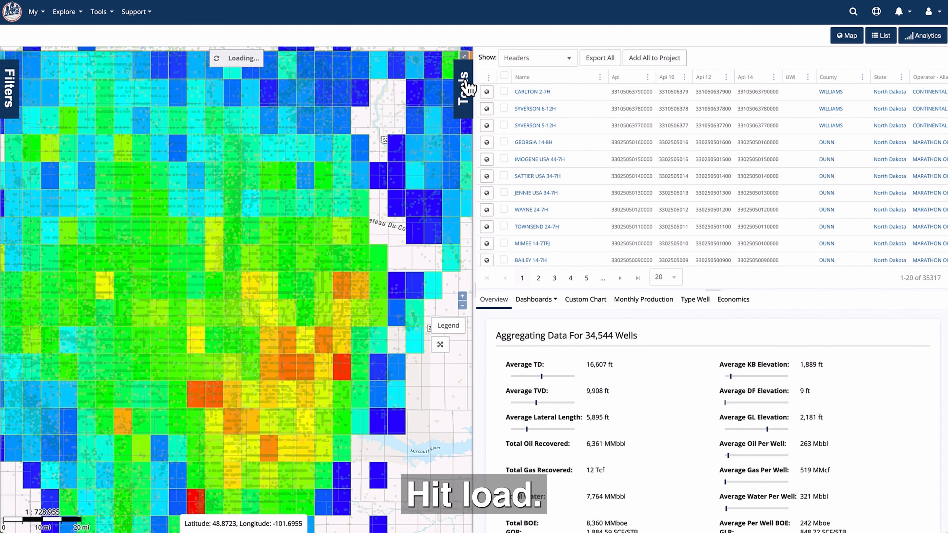
left_click(462, 99)
left_click_drag(355, 212, 356, 175)
left_click(324, 98)
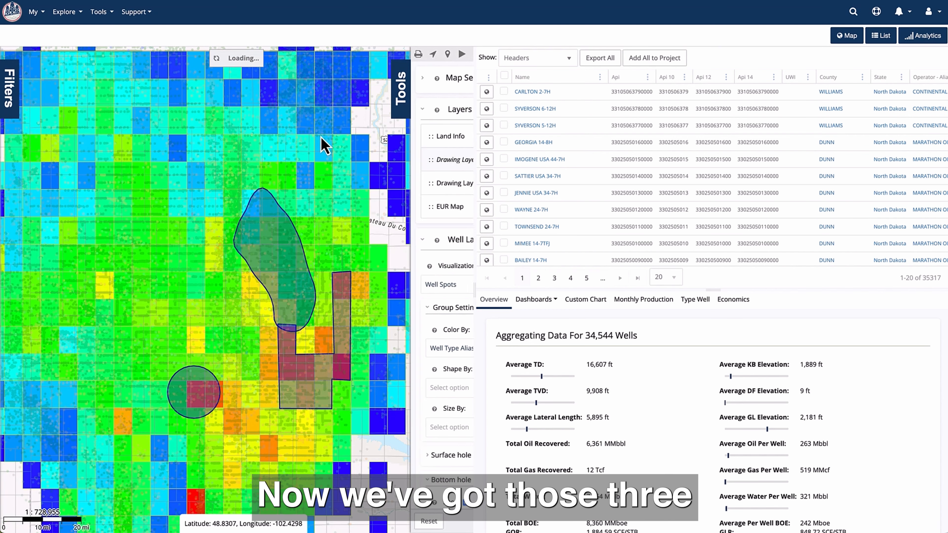
- Inspect the feature info of the circle and of the elongated thickness shape on the shapefile layer
left_click(197, 423)
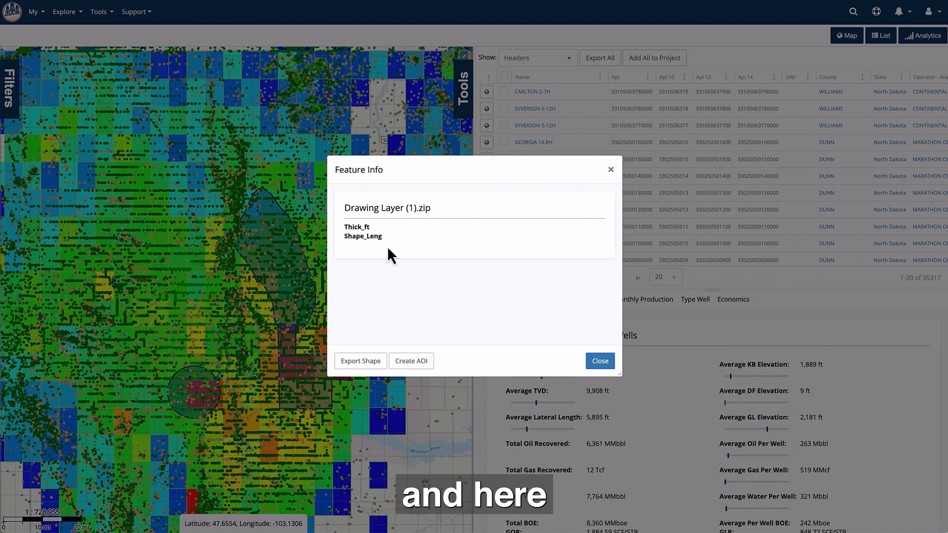
left_click(611, 169)
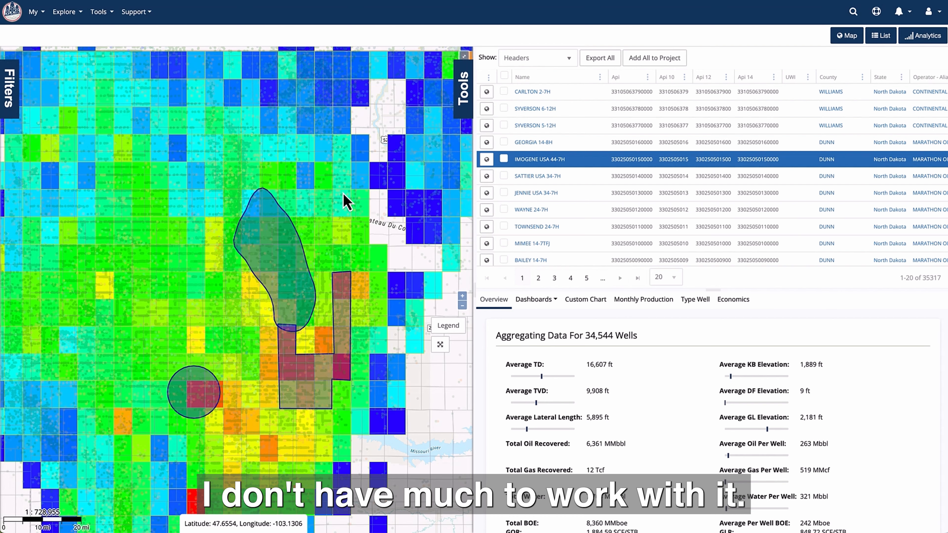
left_click(265, 206)
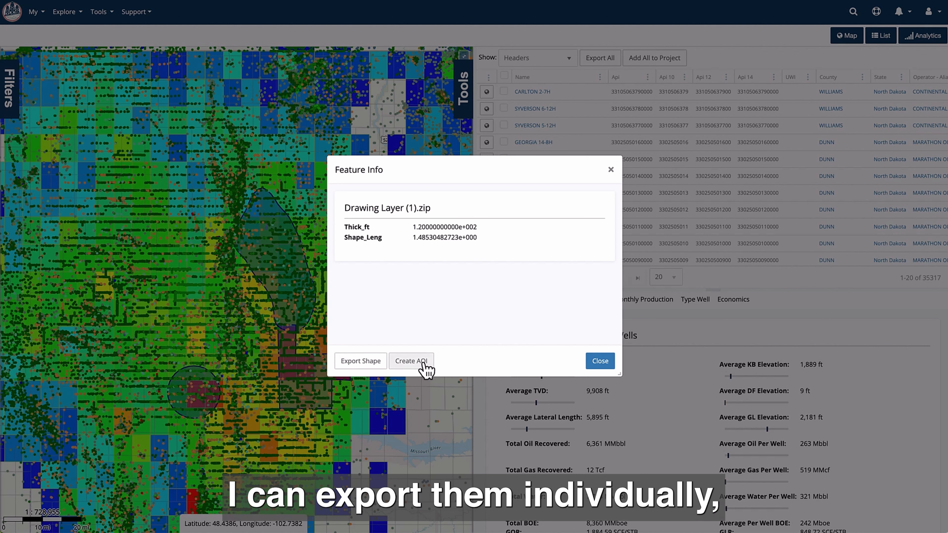
left_click(611, 171)
- Set the Area of Interest filter to Custom and import Drawing Layer (1).zip from Downloads as its source
left_click(11, 92)
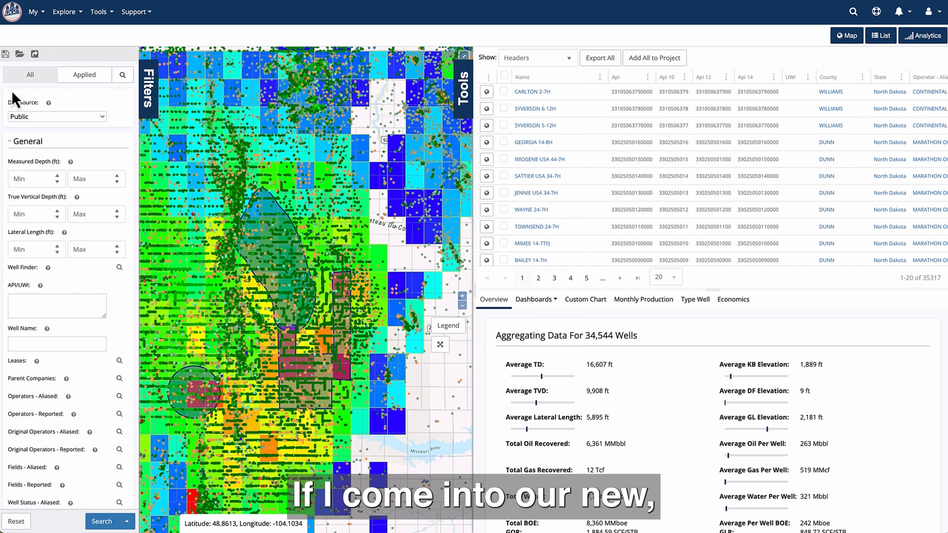
scroll(60, 413, "down", 10)
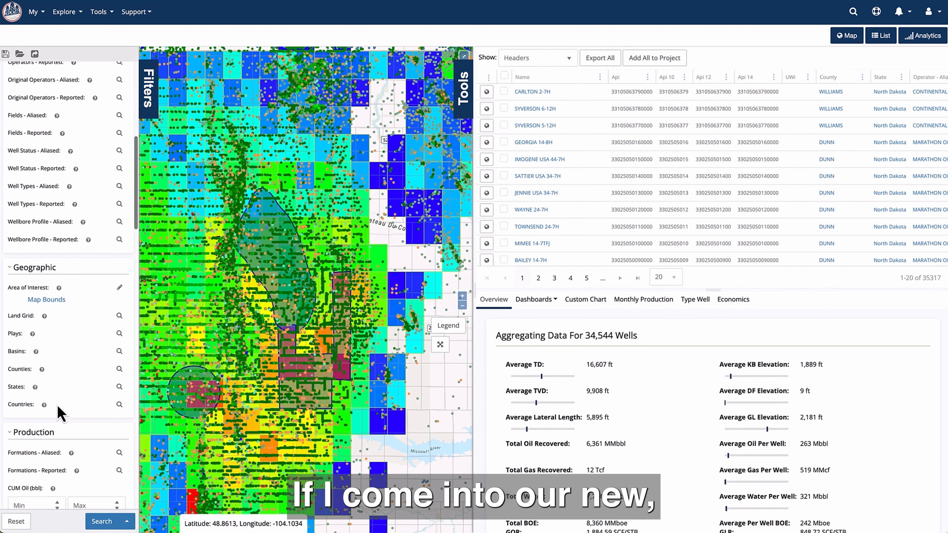
left_click(119, 289)
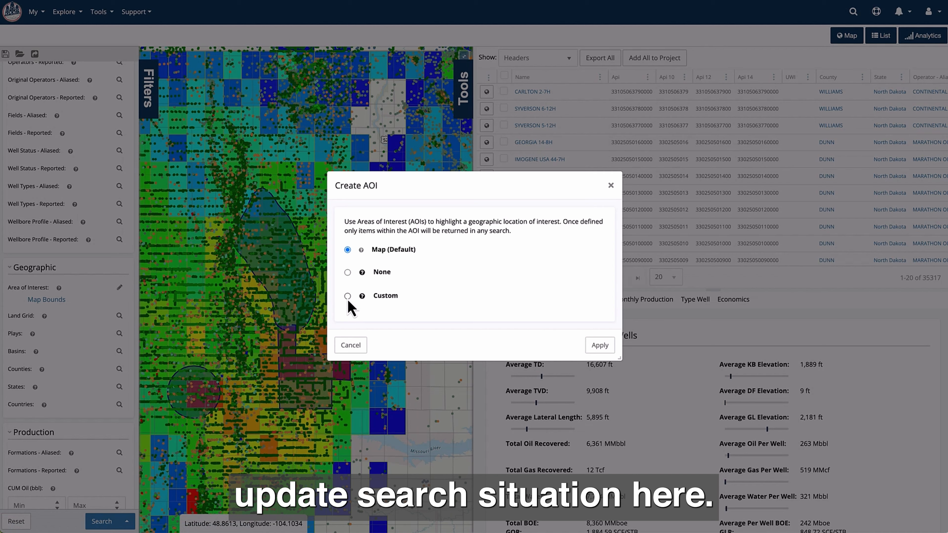
left_click(348, 297)
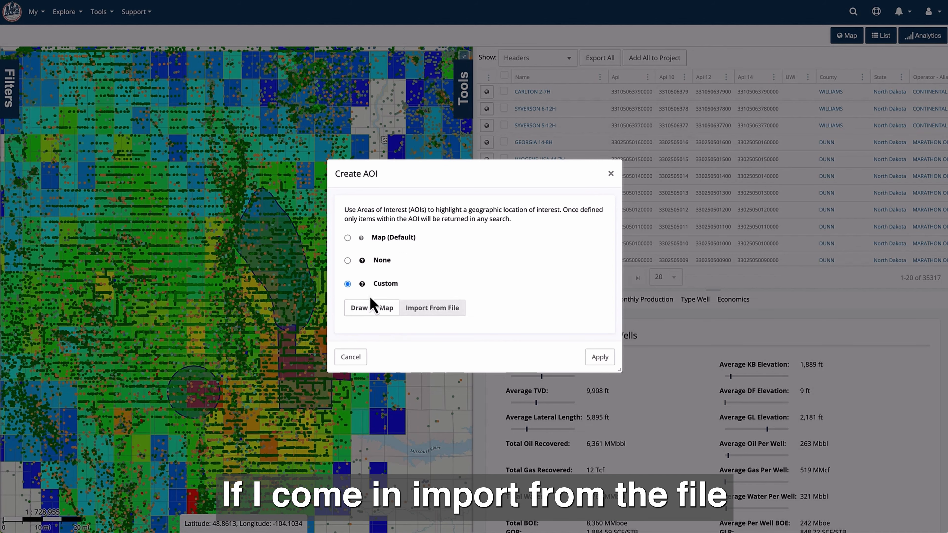
left_click(432, 308)
left_click(317, 113)
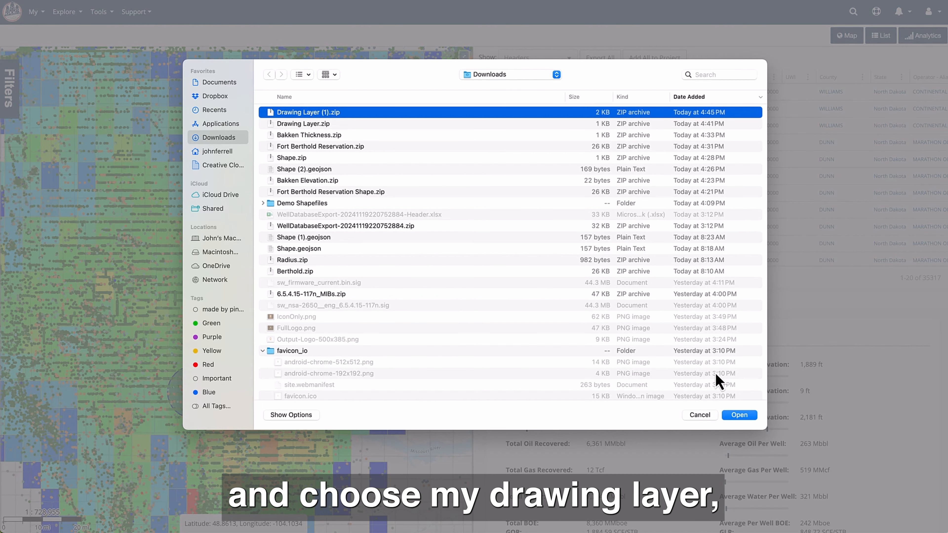
left_click(744, 416)
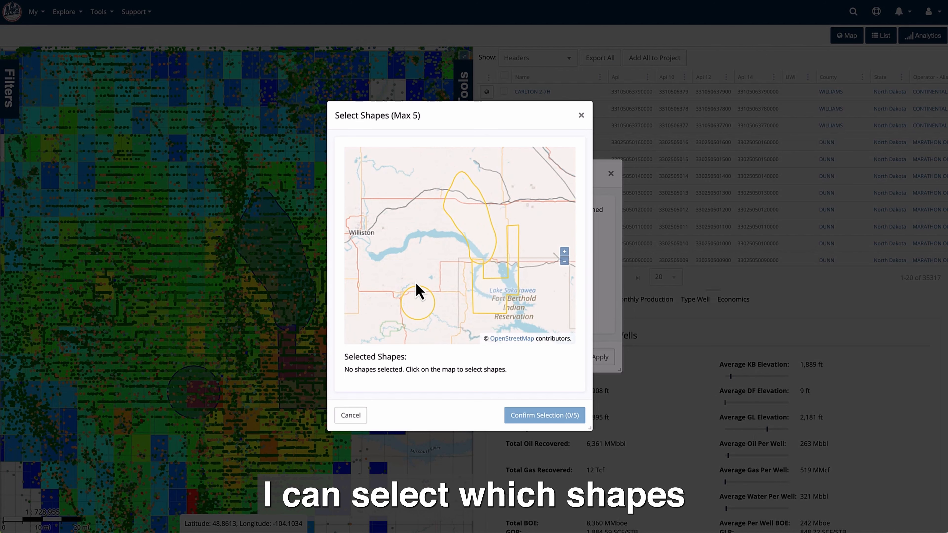
- Select the circle, the elongated shape and the stepped polygon for the area of interest, and confirm the selection
left_click(421, 300)
left_click(466, 223)
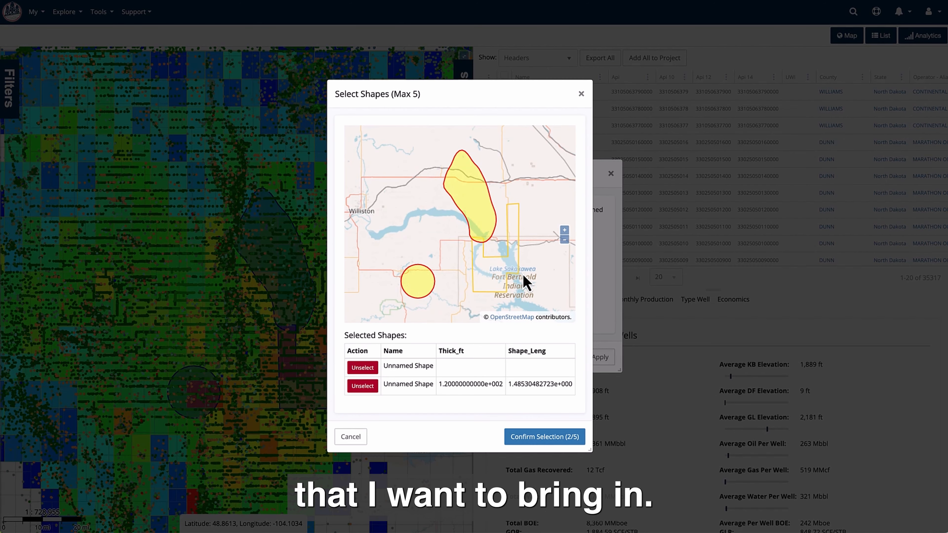
left_click(519, 258)
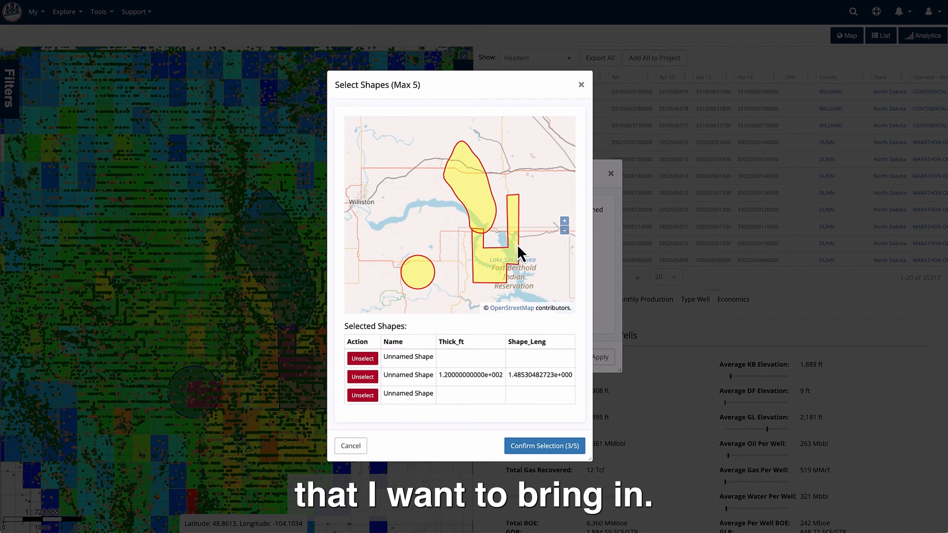
left_click(536, 450)
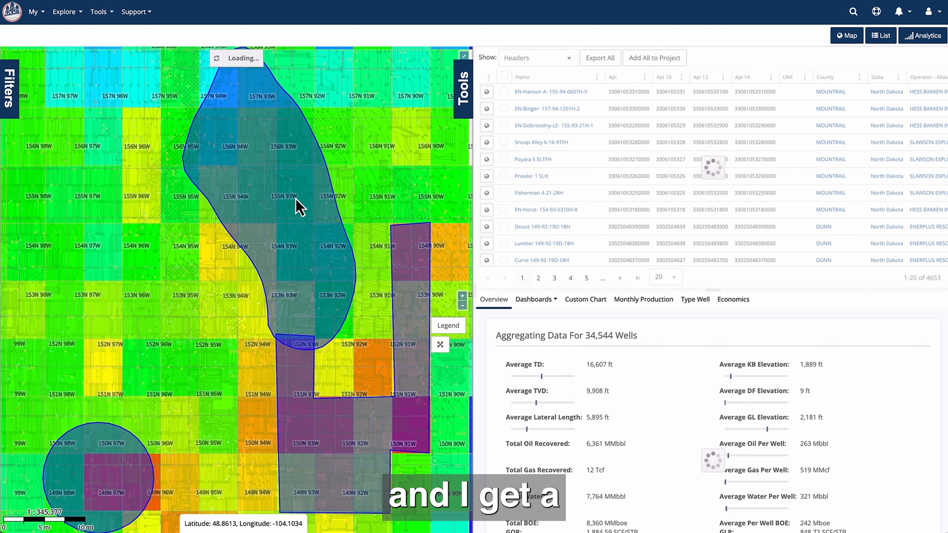